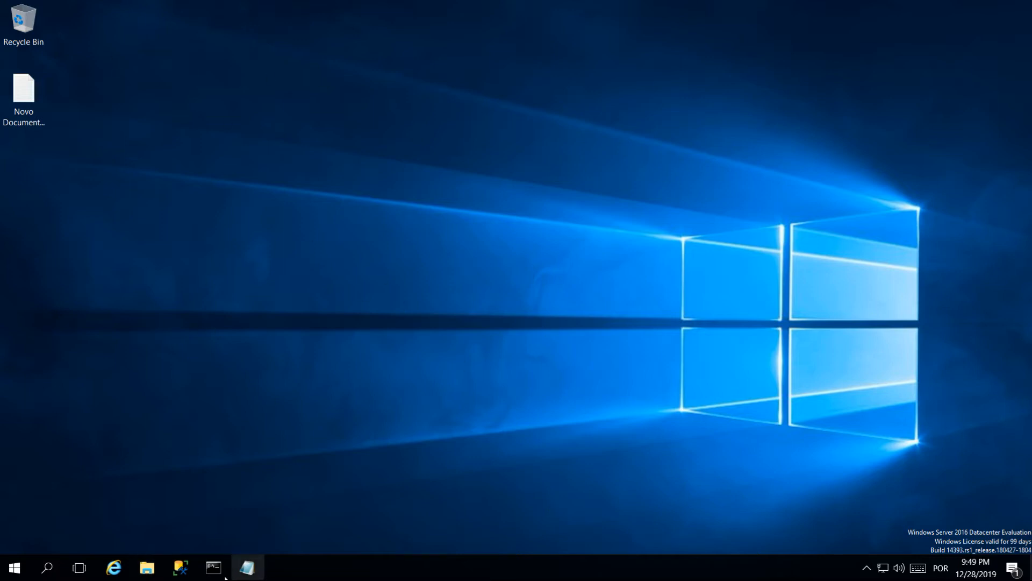
Open SQL Server Management Studio, connect to DBSERVER with Windows Authentication, and select the eBook database
left_click(183, 571)
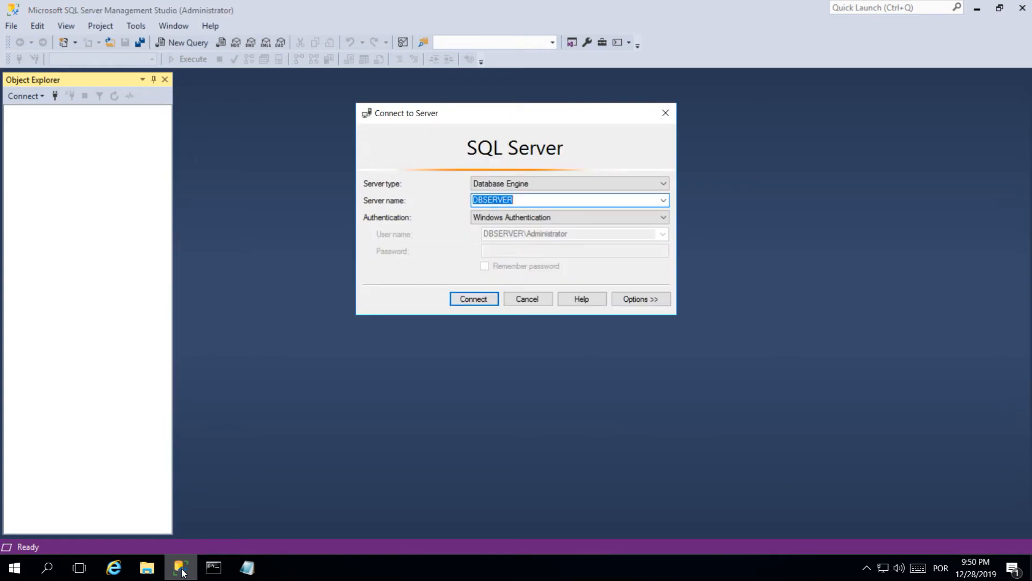
left_click(471, 297)
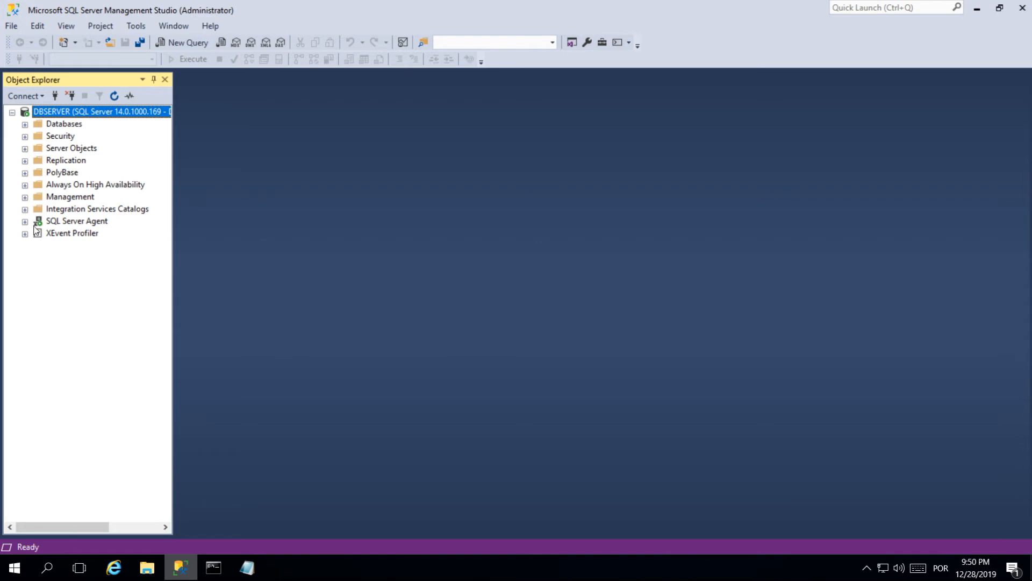
left_click(74, 225)
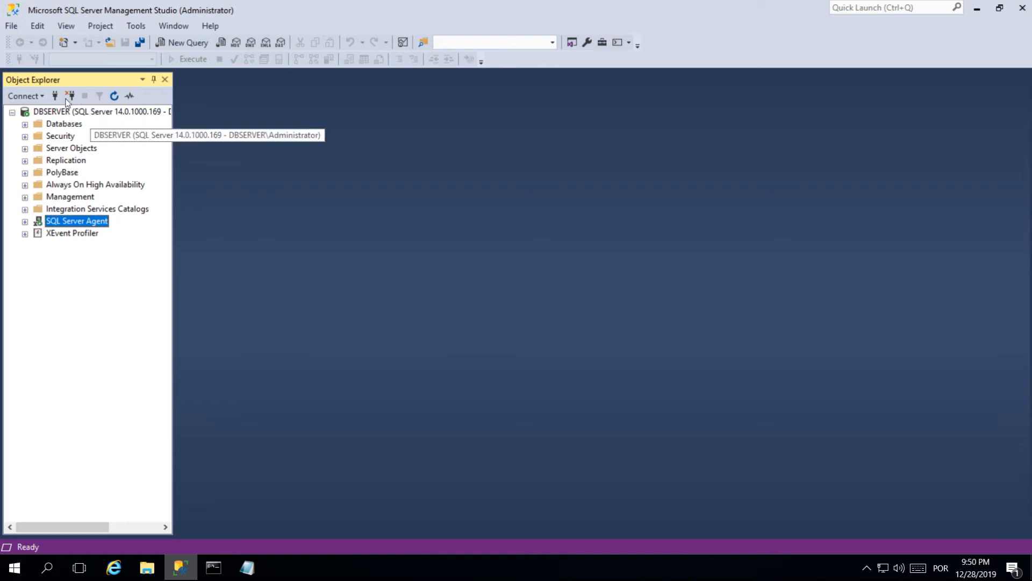
left_click(24, 124)
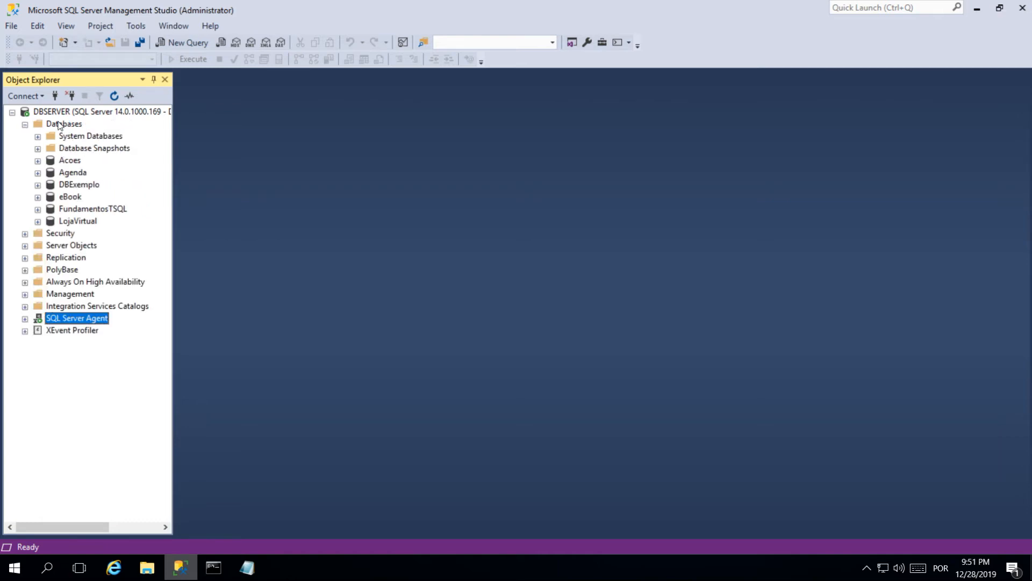
left_click(71, 198)
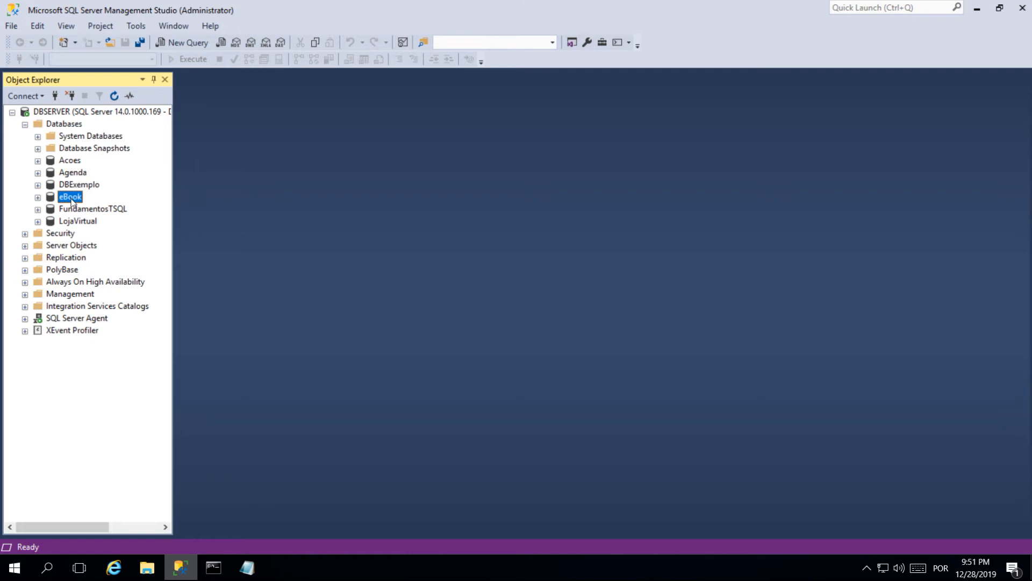
Open the "Backup eBook" script file from the SQL Server Management Studio folder in Documents
left_click(14, 28)
mouse_move(47, 91)
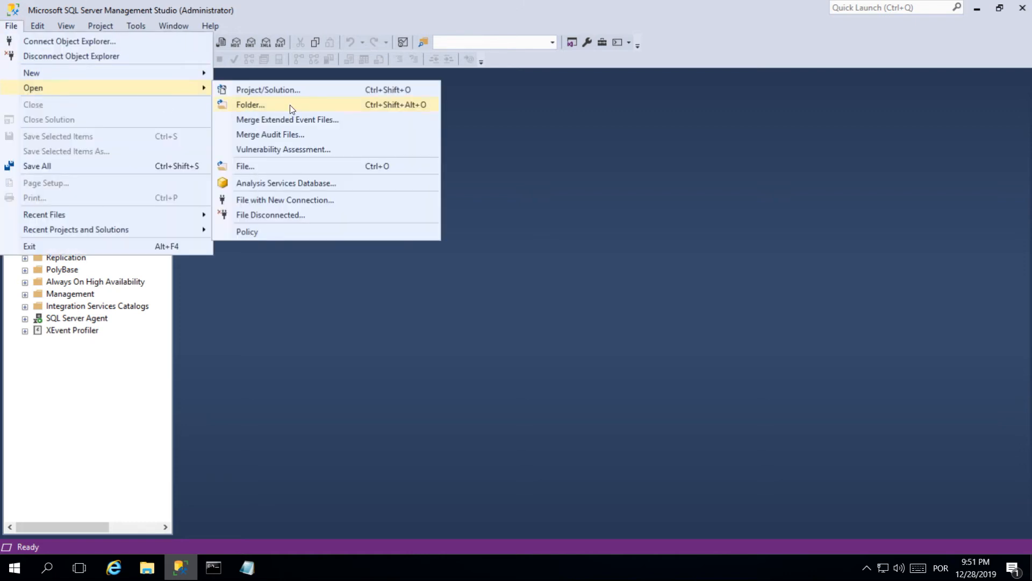
left_click(266, 165)
left_click(62, 213)
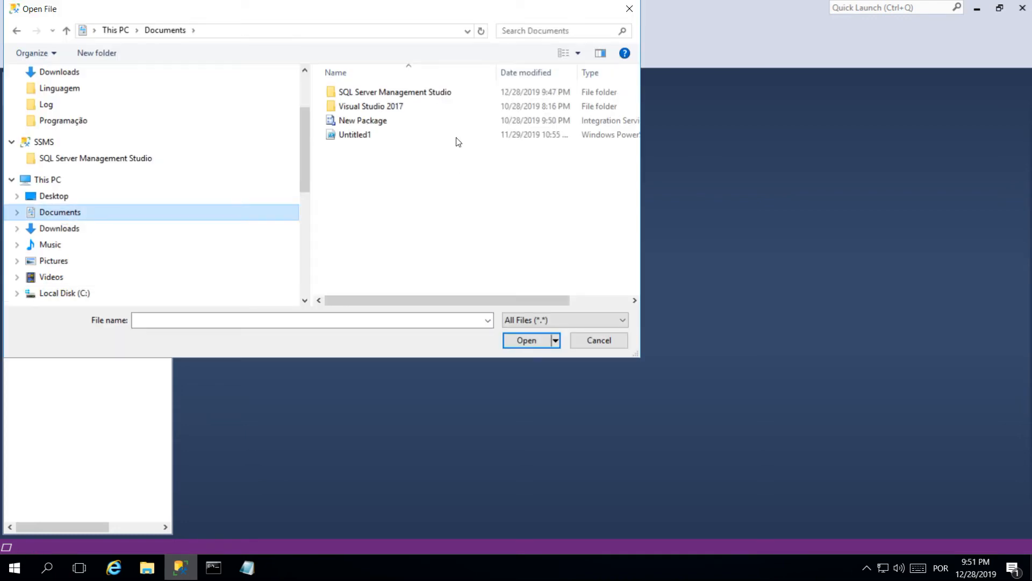
double_click(396, 94)
left_click(375, 111)
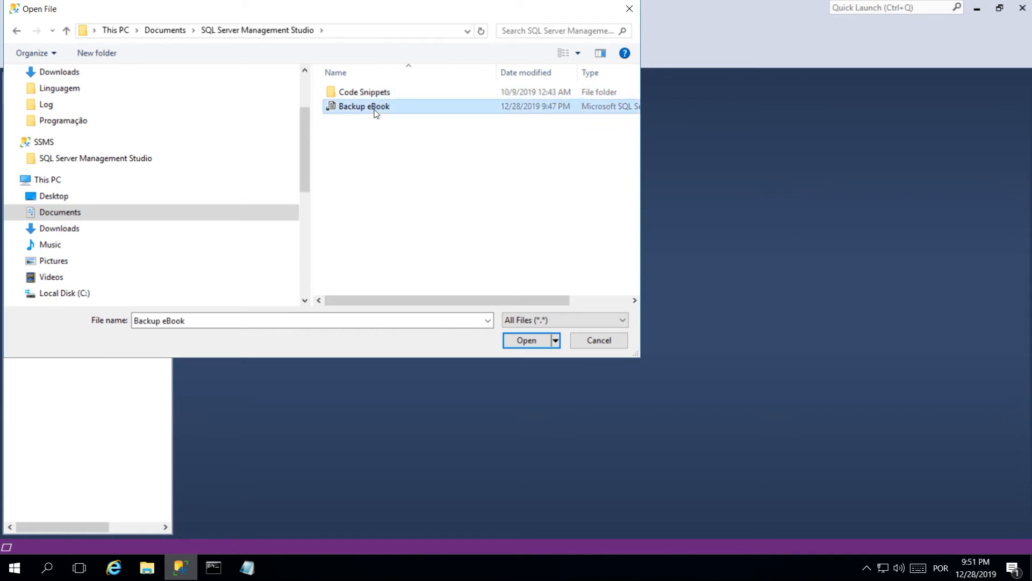
double_click(375, 107)
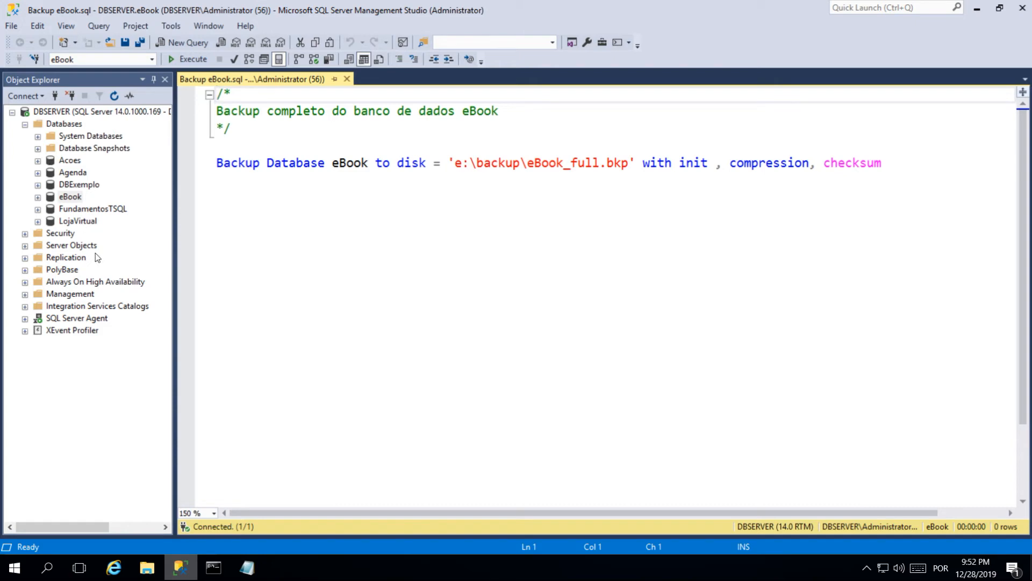
Start a new SQL Server Agent job named "Backup Completo do banco de dados eBook"
left_click(70, 321)
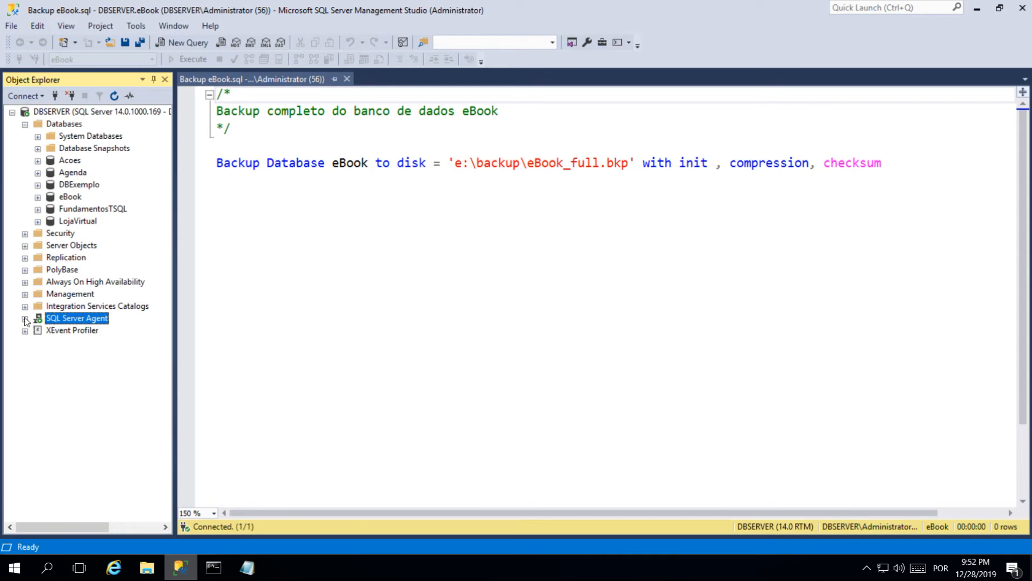
left_click(26, 124)
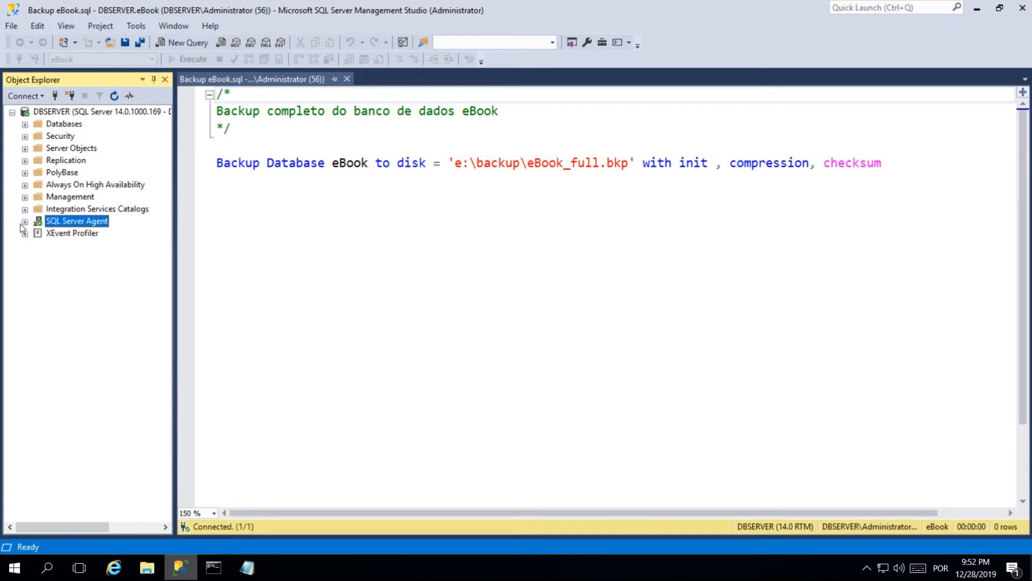
left_click(24, 221)
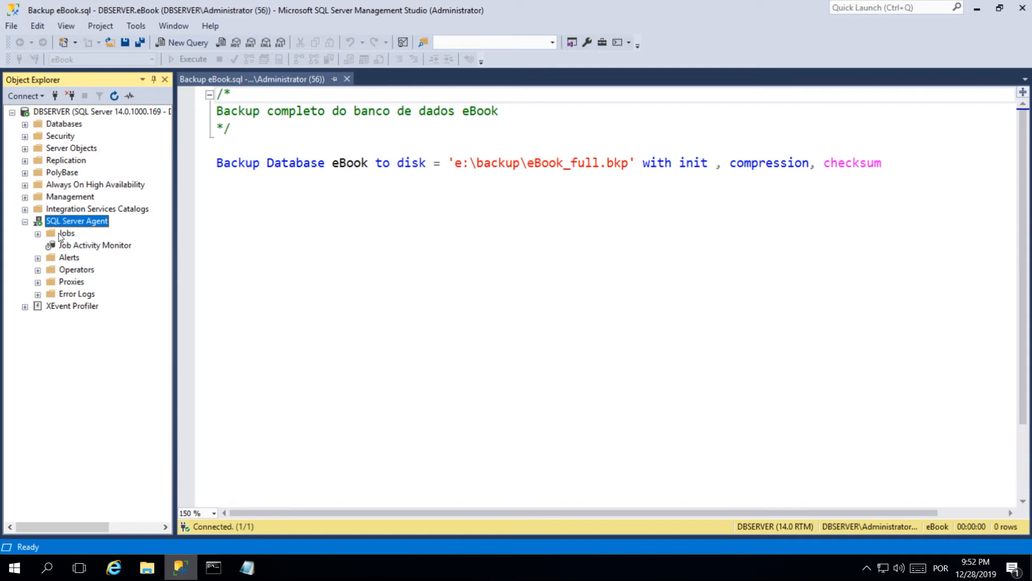
left_click(38, 234)
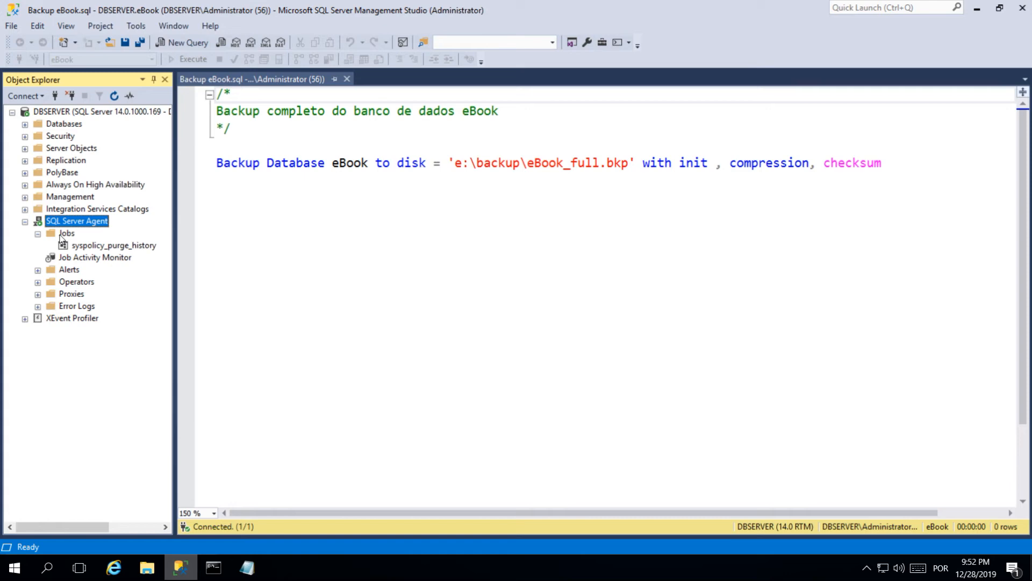
left_click(68, 235)
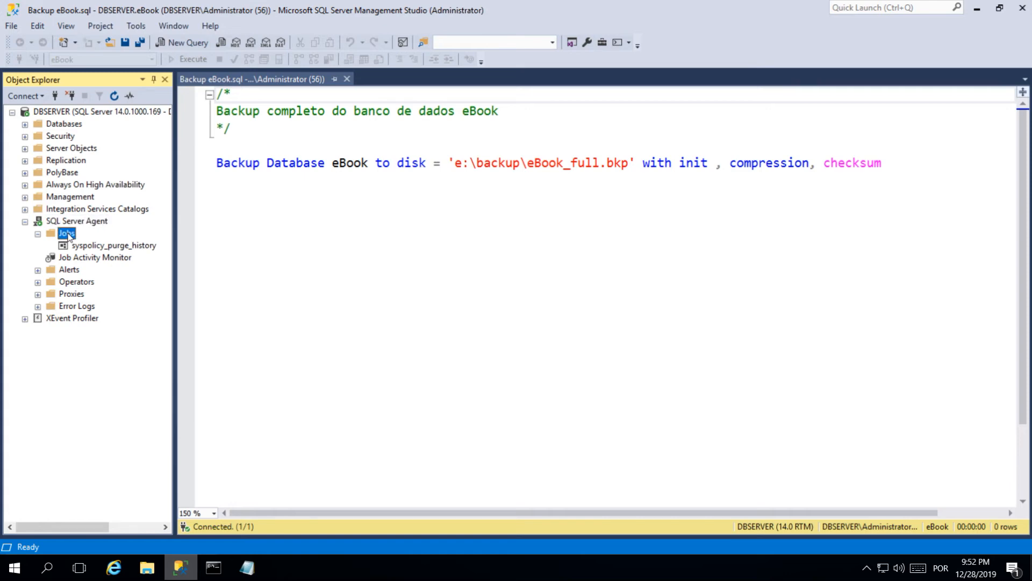
right_click(69, 236)
left_click(127, 240)
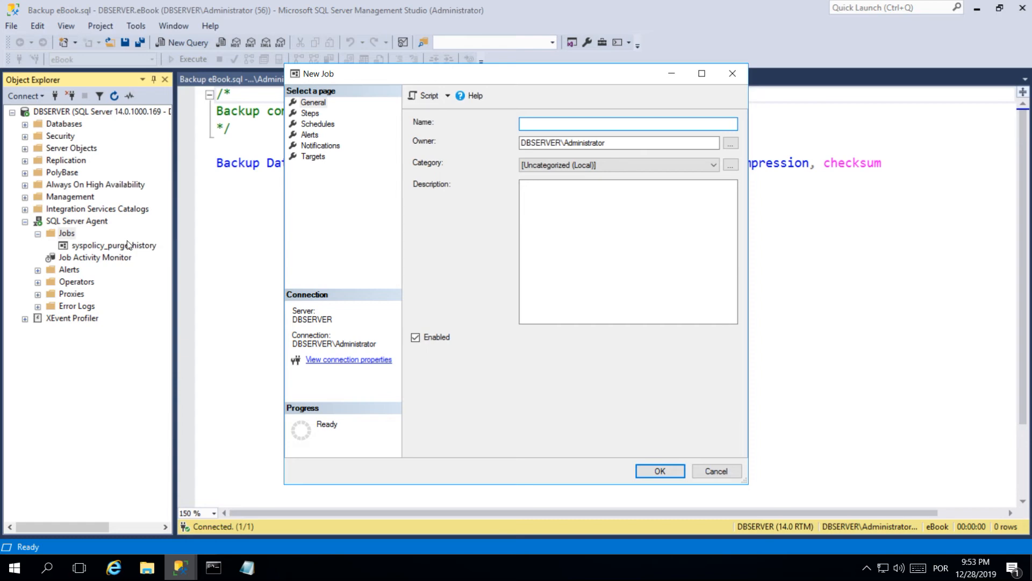
type("Backup Completo do banco de dados e")
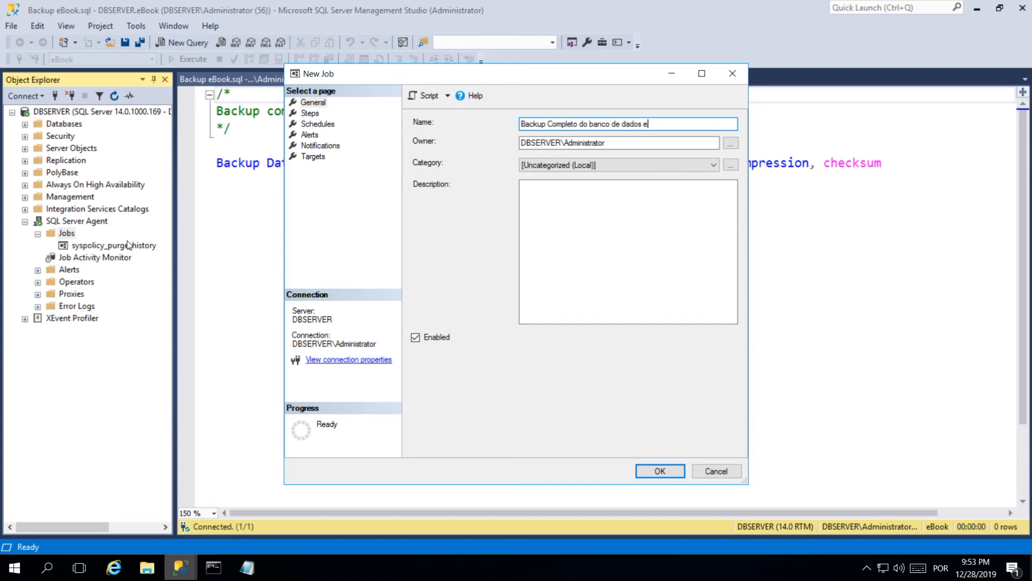
type("Book")
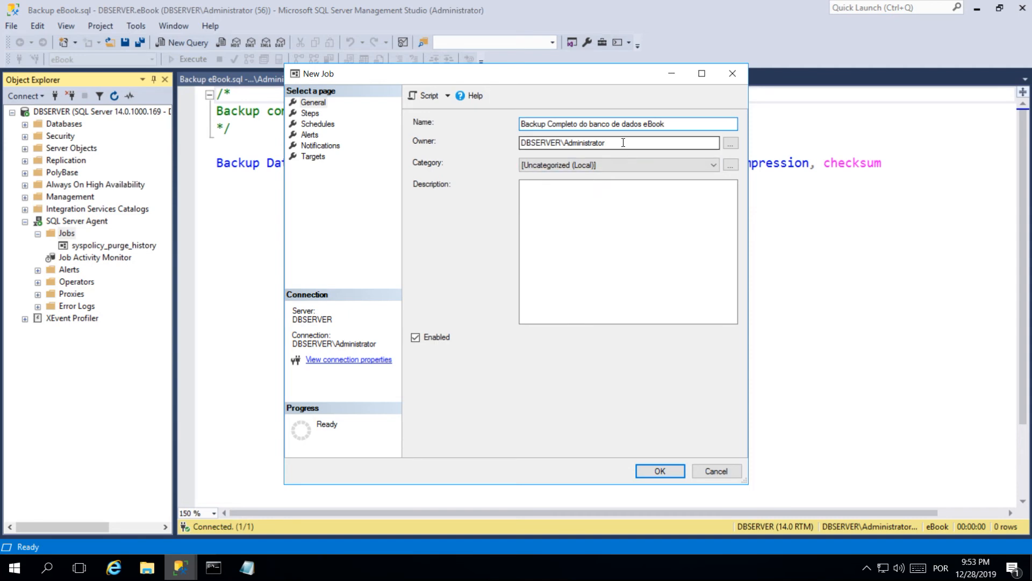
left_click_drag(623, 142, 449, 141)
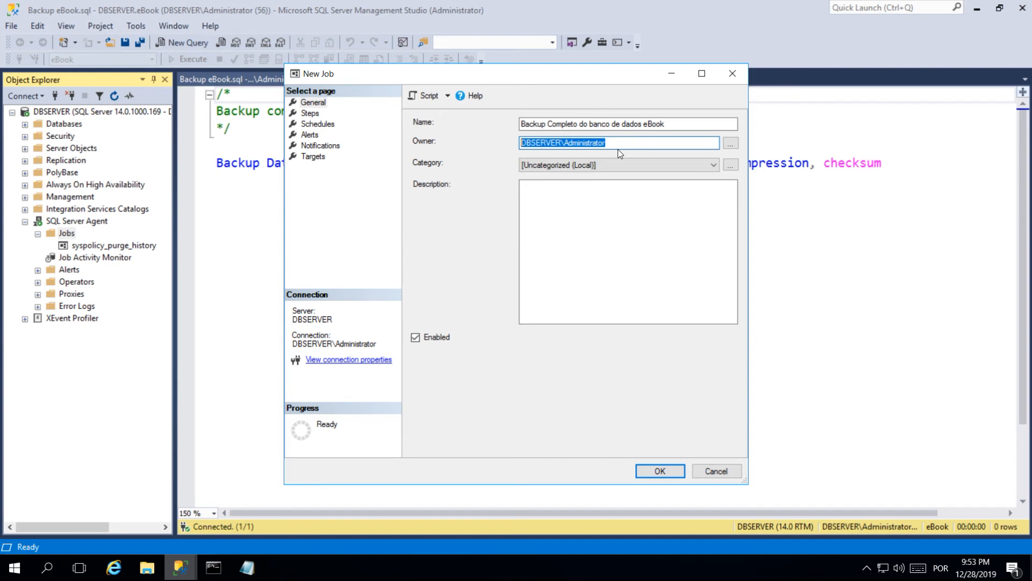
left_click(709, 165)
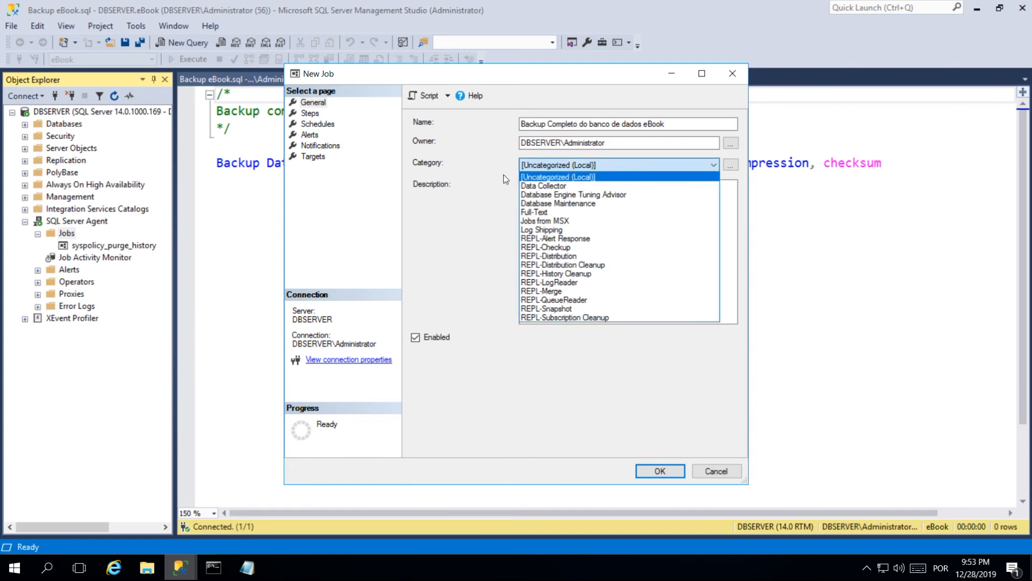
left_click(488, 197)
Describe the job as "Backup completo do banco de dados ebook realizado no drive E:\BACKUP. Com agenda de execução para as 22hs, todos os dias." and create it
left_click(595, 203)
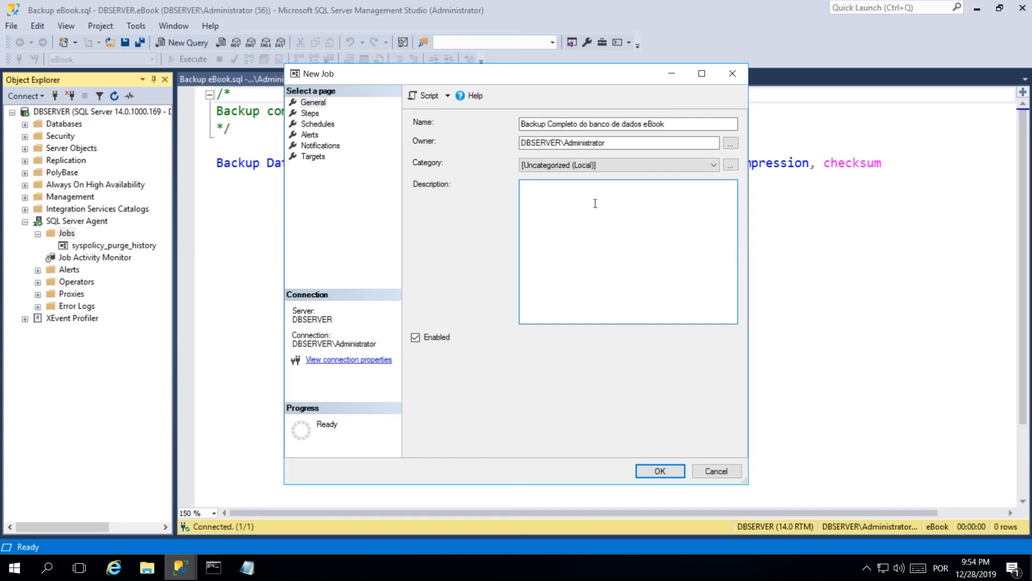
type("Backup completo do banco de dados e")
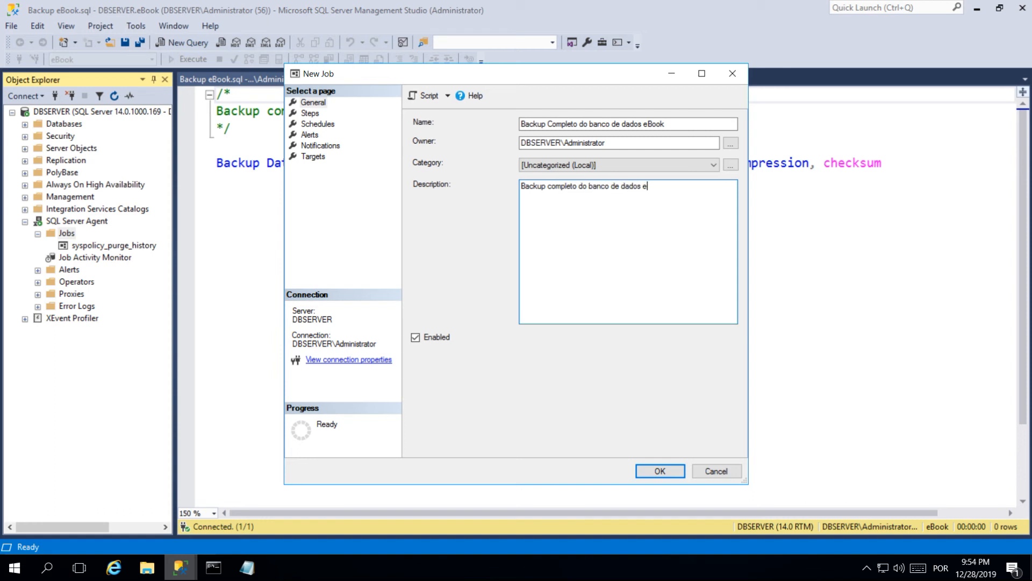
type("book realizado no drive E:\\BACKUP")
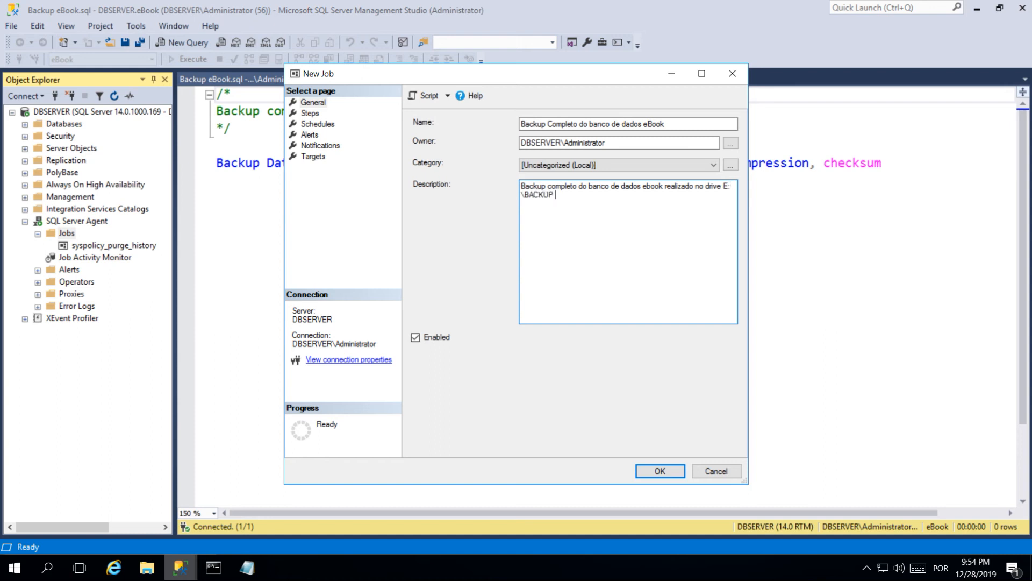
type(". cOM")
key("BackSpace")
key("BackSpace")
key("BackSpace")
type("Com agenda de execução para as ")
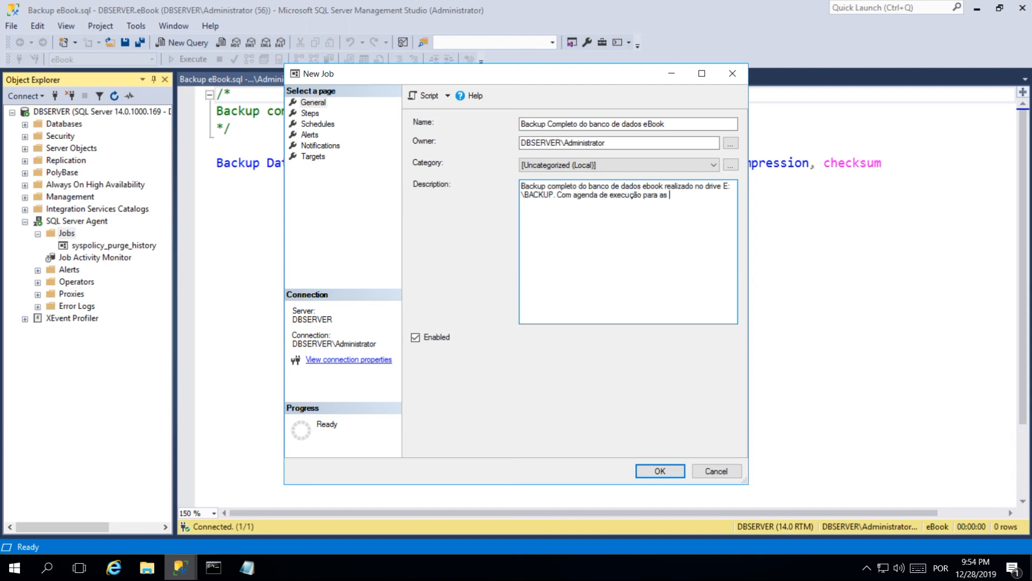
type("22hs, todos os dias.")
left_click(665, 472)
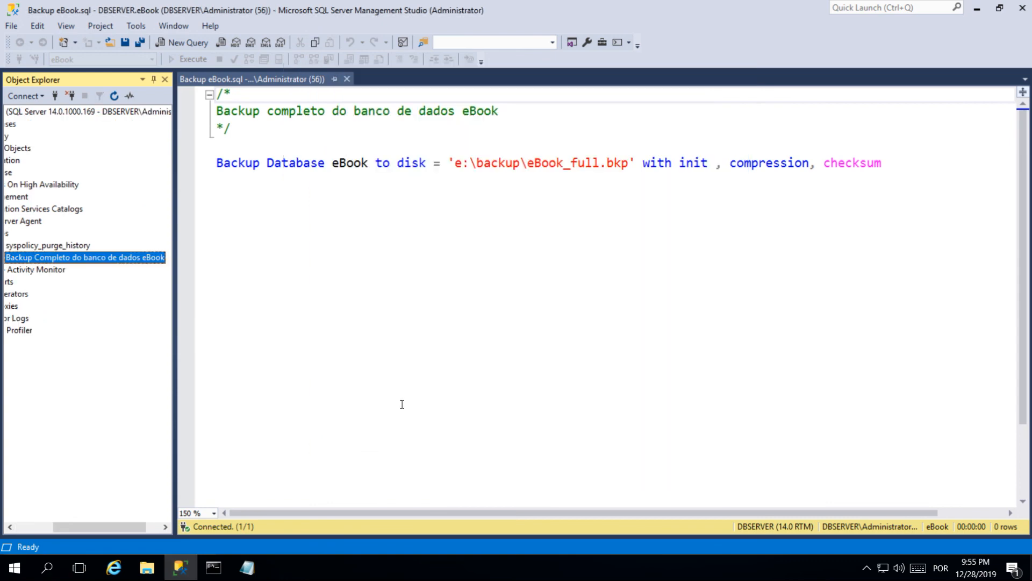
Widen Object Explorer to fit the backup job's full name, highlight the script's backup statement, and select the job
left_click_drag(87, 526, 46, 526)
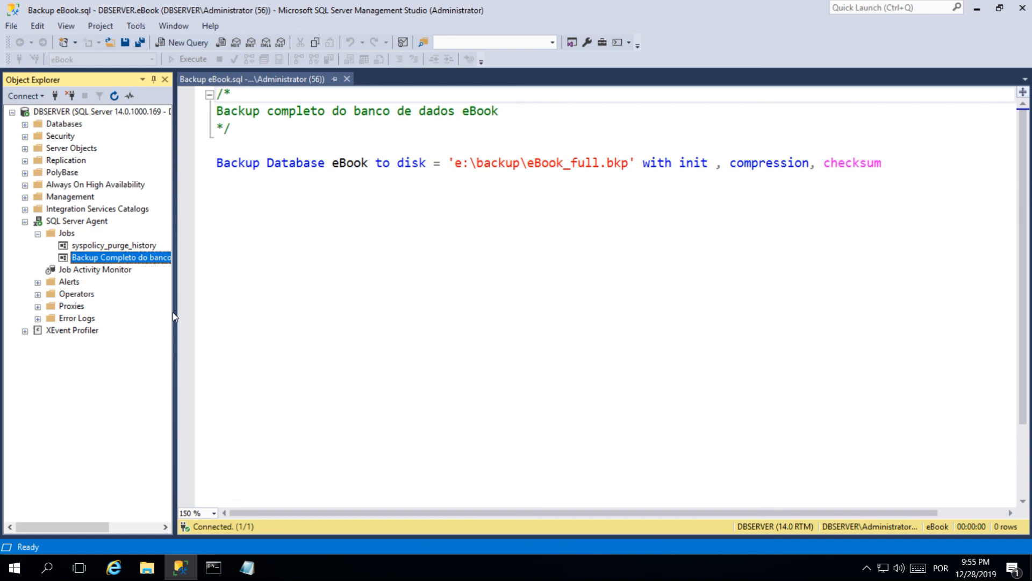
left_click_drag(173, 316, 274, 316)
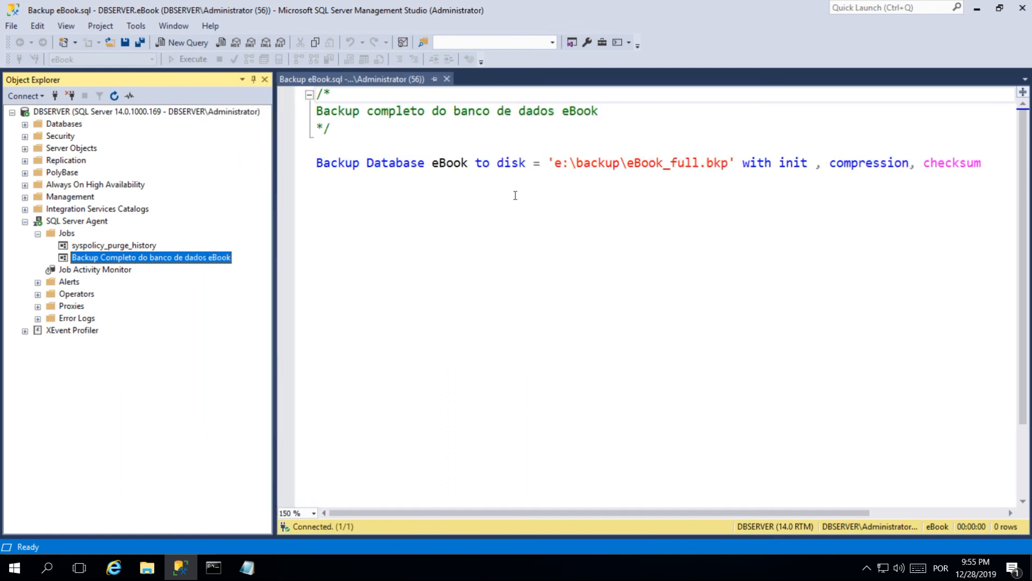
left_click_drag(313, 153, 310, 188)
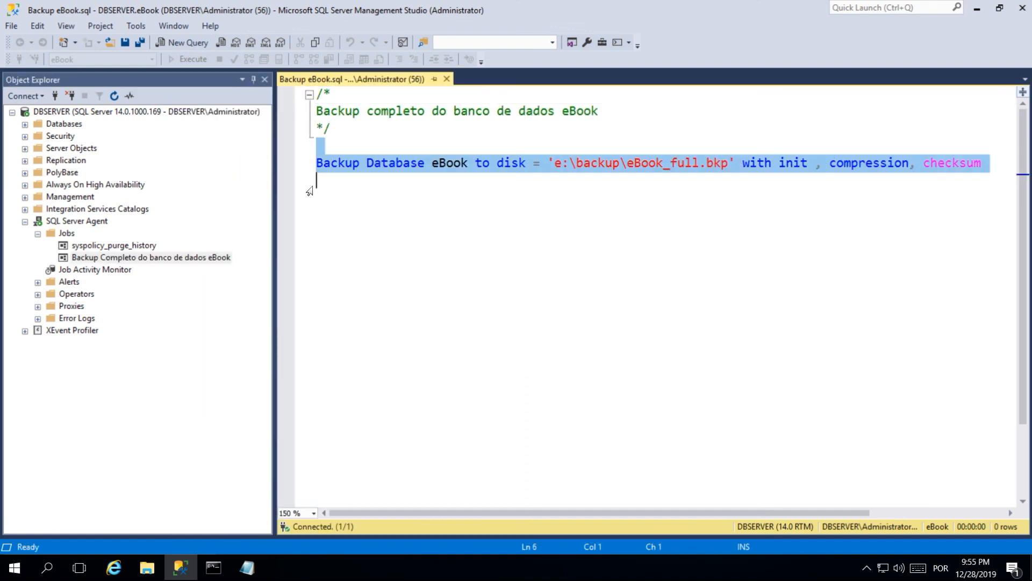
left_click(121, 257)
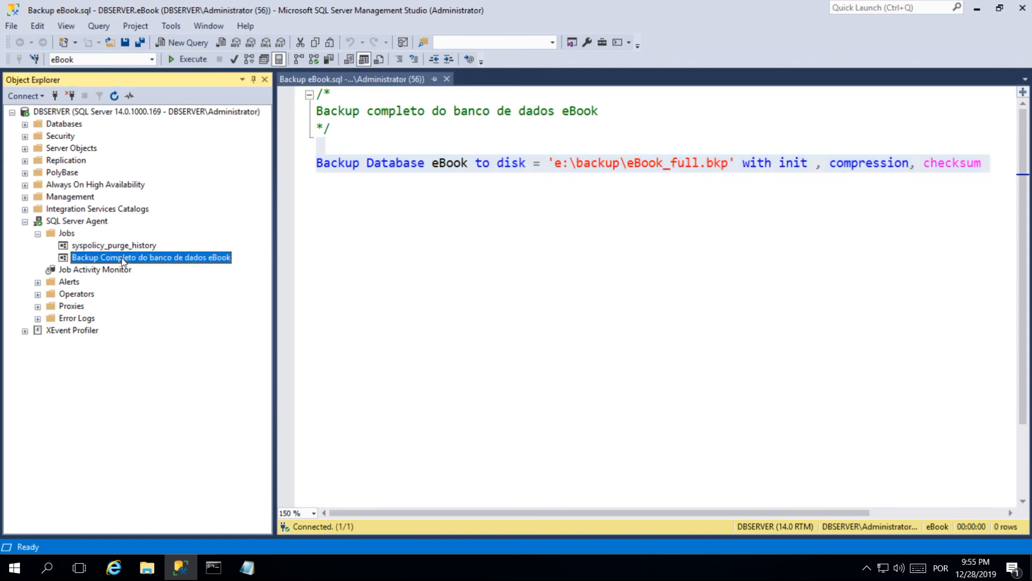